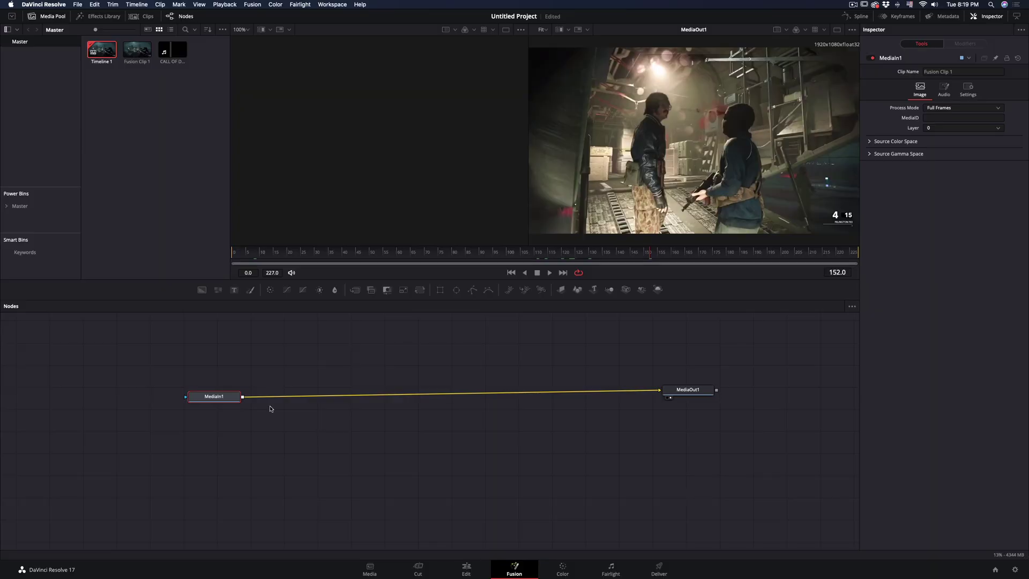
# Step: Add a Merge node, an Edge Detect node fed by MediaIn1, and a Glow after EdgeDetect1
pyautogui.click(354, 290)
pyautogui.hotkey('shift', 'space')
pyautogui.write('edge')
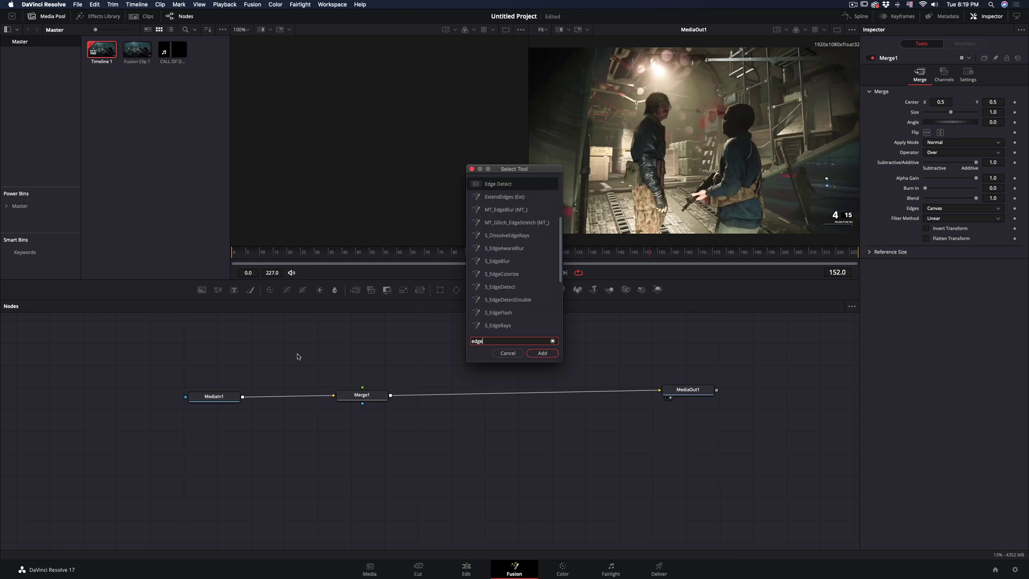
pyautogui.click(542, 355)
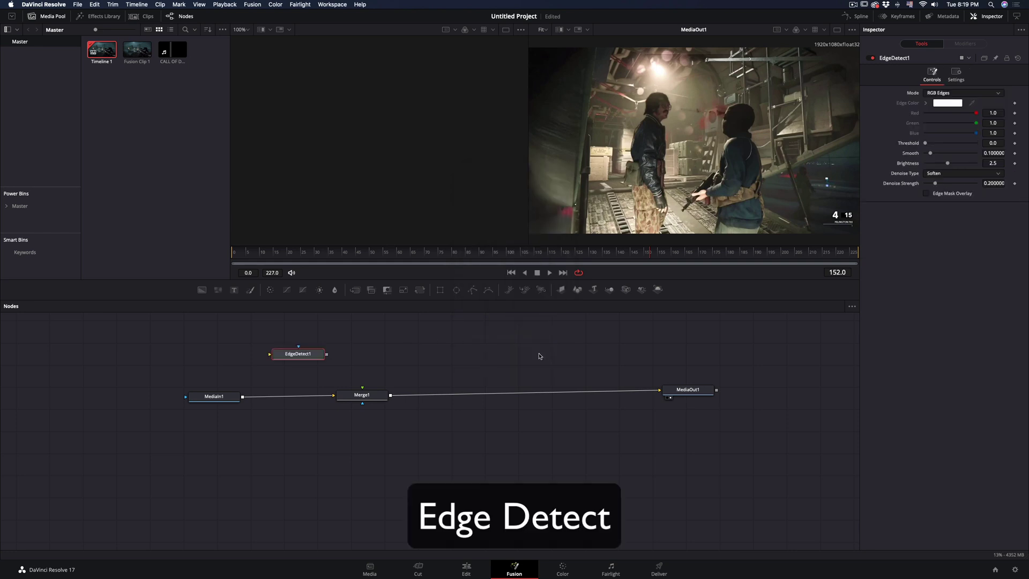
pyautogui.moveTo(247, 391); pyautogui.dragTo(278, 356)
pyautogui.hotkey('shift', 'space')
pyautogui.write('Glow')
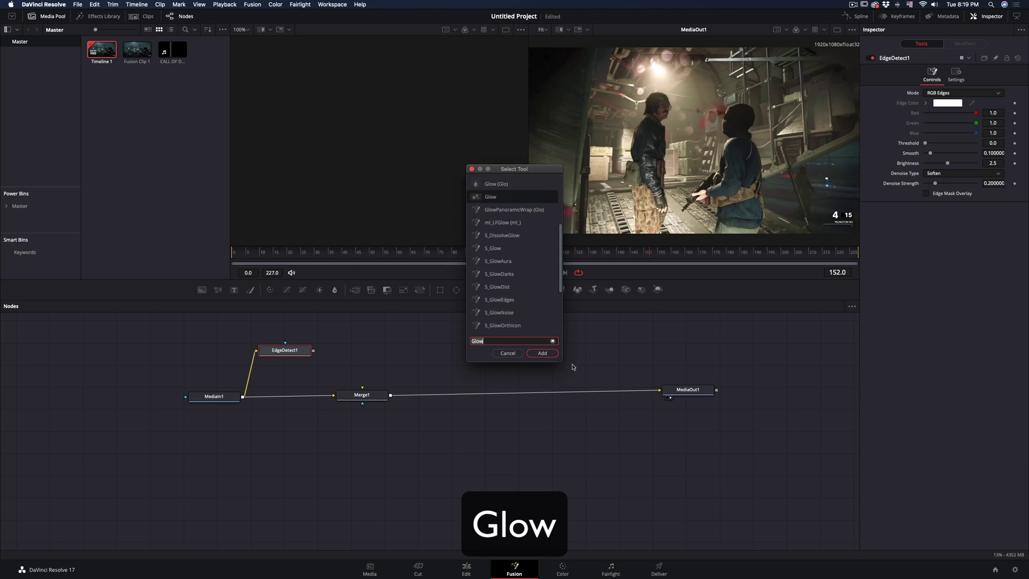
pyautogui.click(542, 352)
# Step: Wire Glow1 into Merge1, set threshold 0 and spread 0.047, and brighten Grayscale Edges
pyautogui.moveTo(363, 396); pyautogui.dragTo(363, 395)
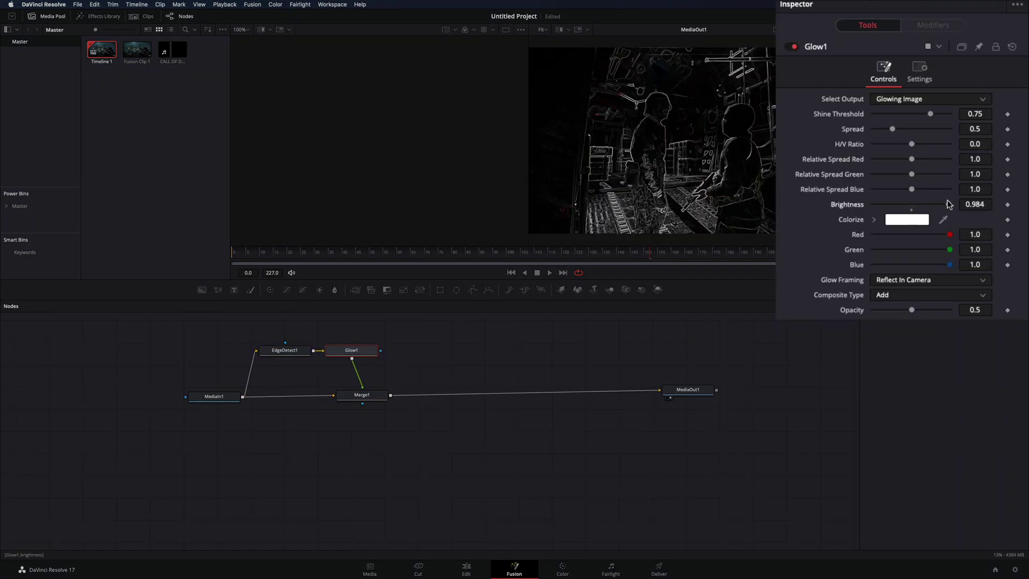
pyautogui.moveTo(893, 129); pyautogui.dragTo(873, 113)
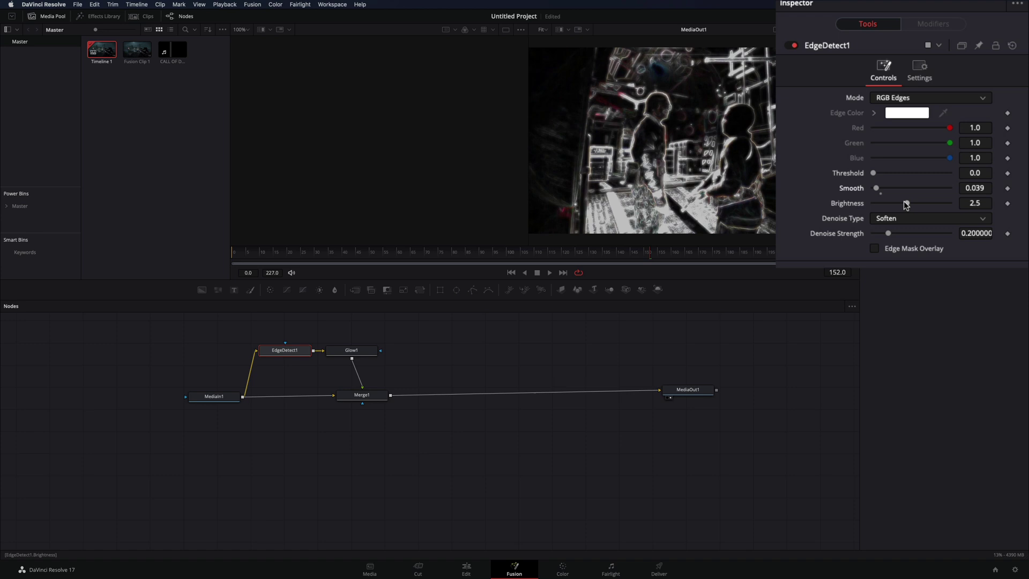
pyautogui.moveTo(905, 203); pyautogui.dragTo(925, 203)
pyautogui.moveTo(888, 233)
pyautogui.mouseDown()
pyautogui.moveTo(873, 234)
pyautogui.moveTo(887, 233)
pyautogui.mouseUp()
pyautogui.click(942, 98)
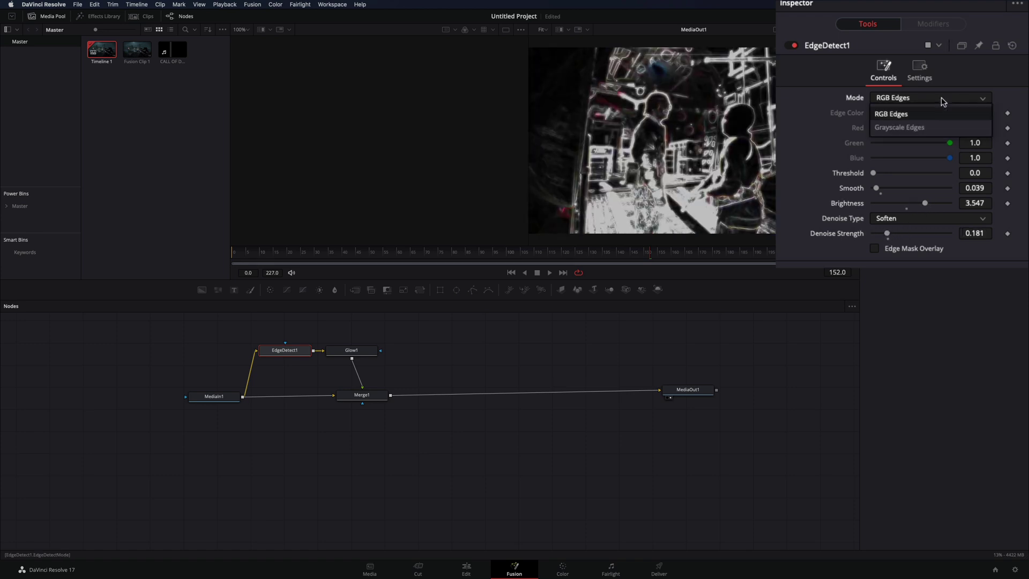
pyautogui.click(914, 127)
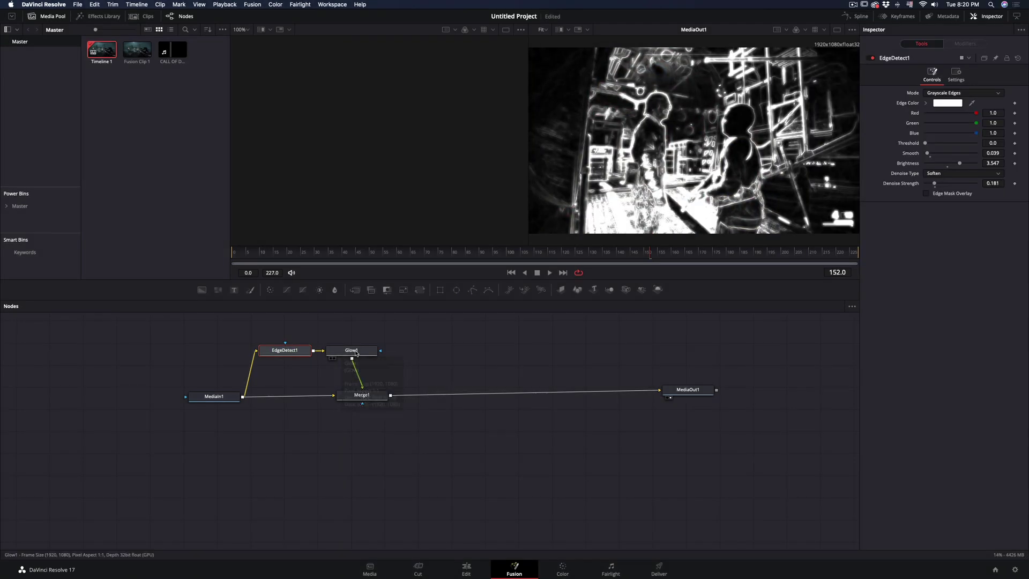
# Step: Set Glow1's Colorize tint to cyan
pyautogui.click(948, 174)
pyautogui.click(1003, 207)
pyautogui.moveTo(965, 193)
pyautogui.mouseDown()
pyautogui.moveTo(995, 182)
pyautogui.moveTo(967, 164)
pyautogui.mouseUp()
# Step: Set Merge1's Apply Mode to Screen
pyautogui.click(374, 396)
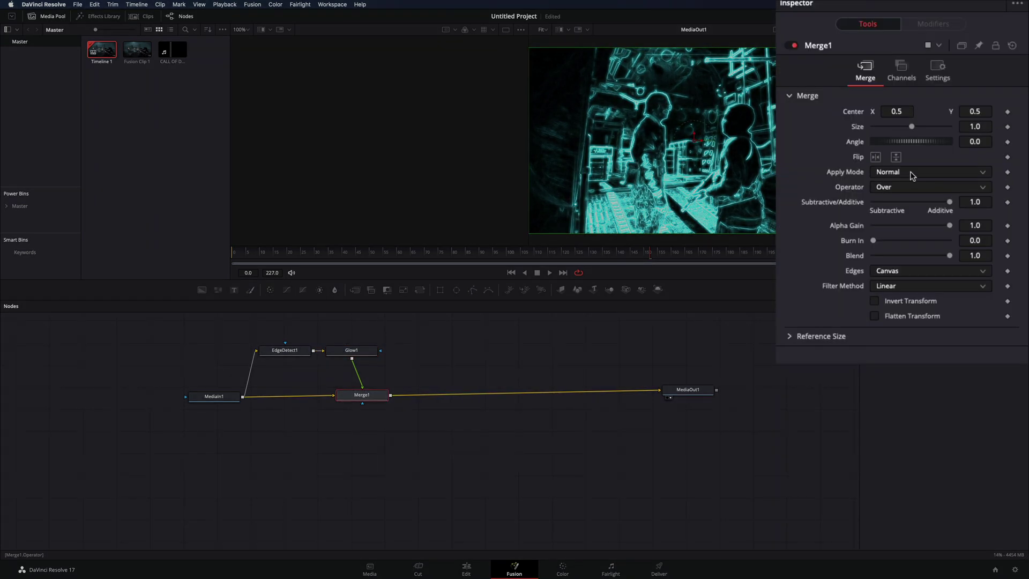
pyautogui.click(951, 143)
pyautogui.click(946, 162)
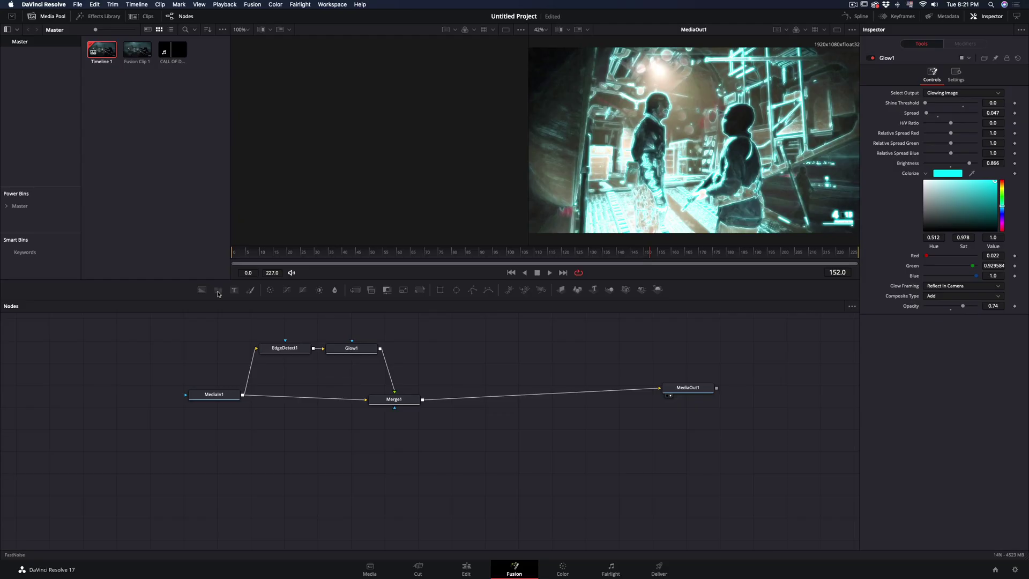
# Step: Add a Fast Noise node and connect it to Merge1's mask input
pyautogui.click(218, 290)
pyautogui.moveTo(439, 363); pyautogui.dragTo(372, 154)
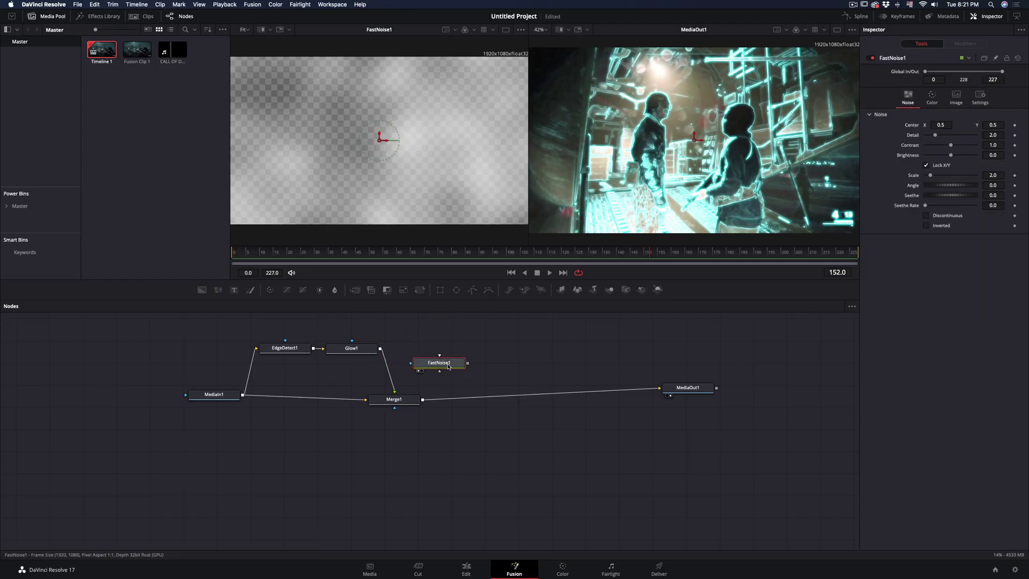
pyautogui.moveTo(467, 363); pyautogui.dragTo(394, 399)
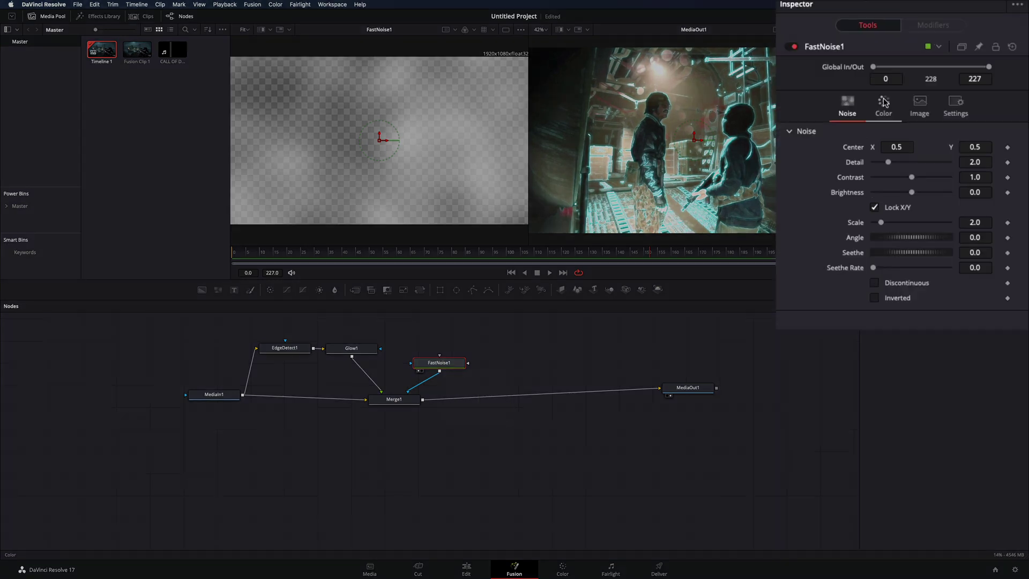
# Step: Set the Fast Noise colour Type to Gradient
pyautogui.click(935, 104)
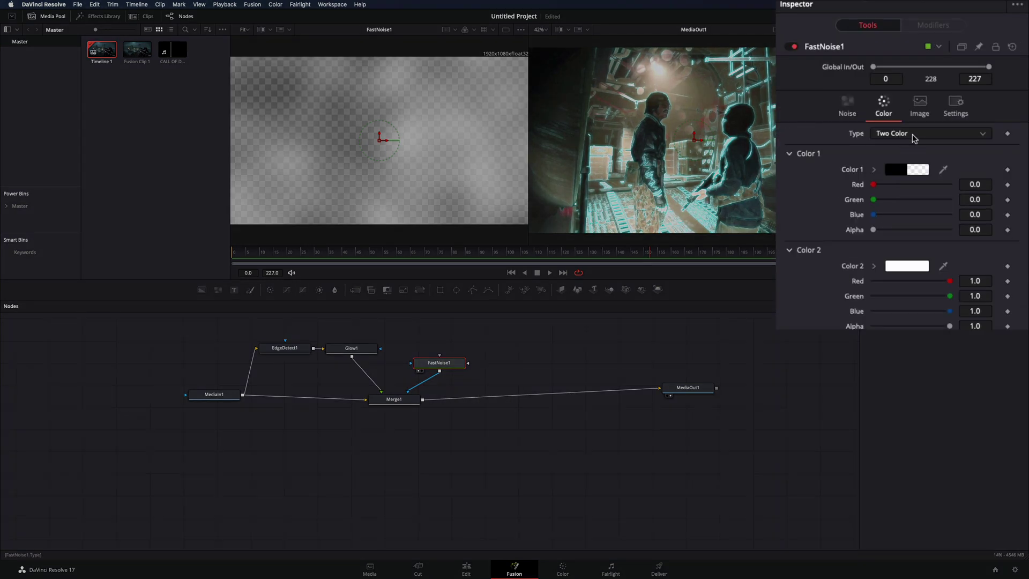
pyautogui.click(913, 135)
pyautogui.click(889, 163)
pyautogui.click(914, 170)
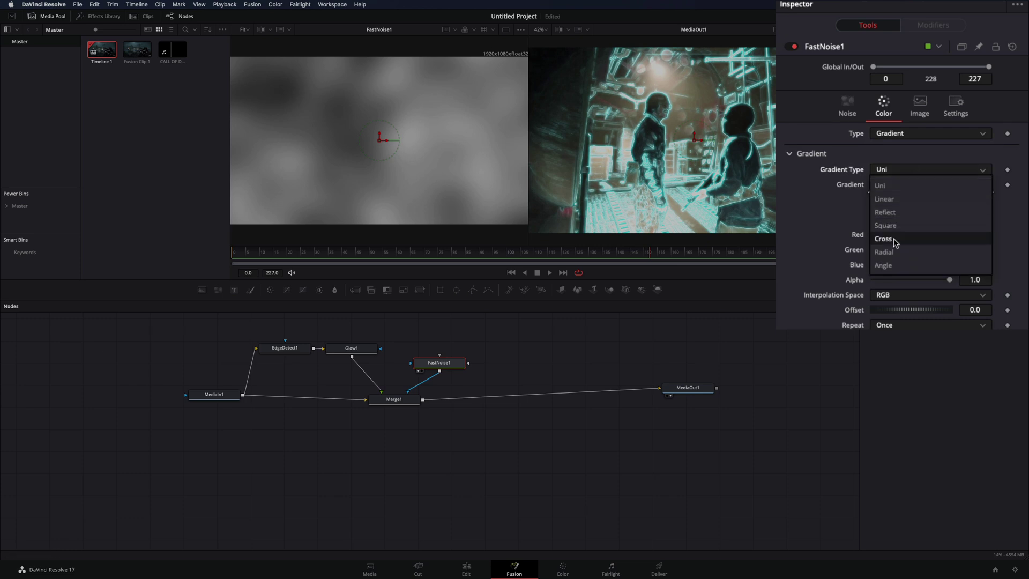
# Step: Make the gradient radial, centred at 0.617/0.596, with a transparent black first end
pyautogui.click(900, 255)
pyautogui.moveTo(897, 184); pyautogui.dragTo(952, 195)
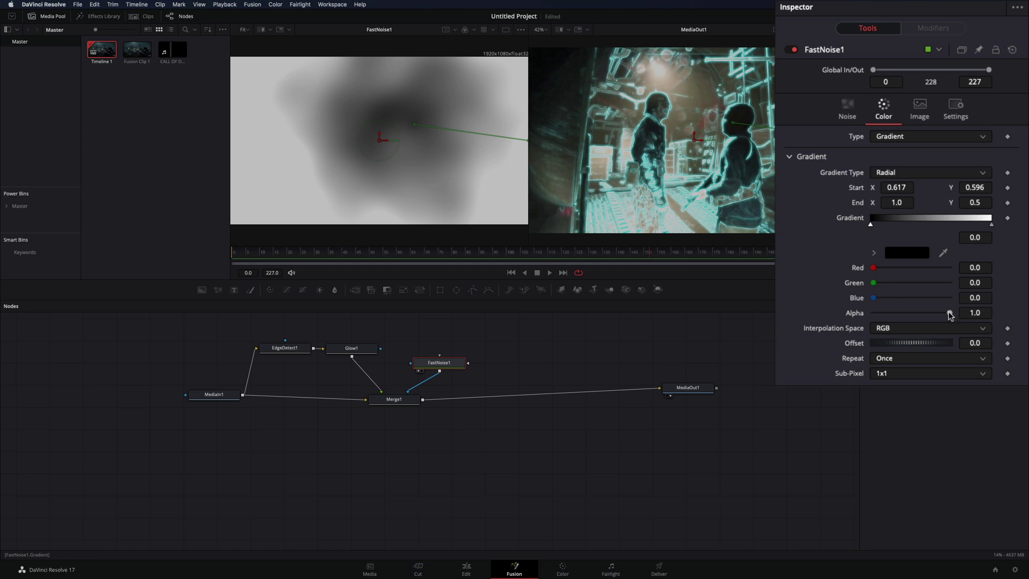
pyautogui.moveTo(950, 315); pyautogui.dragTo(873, 313)
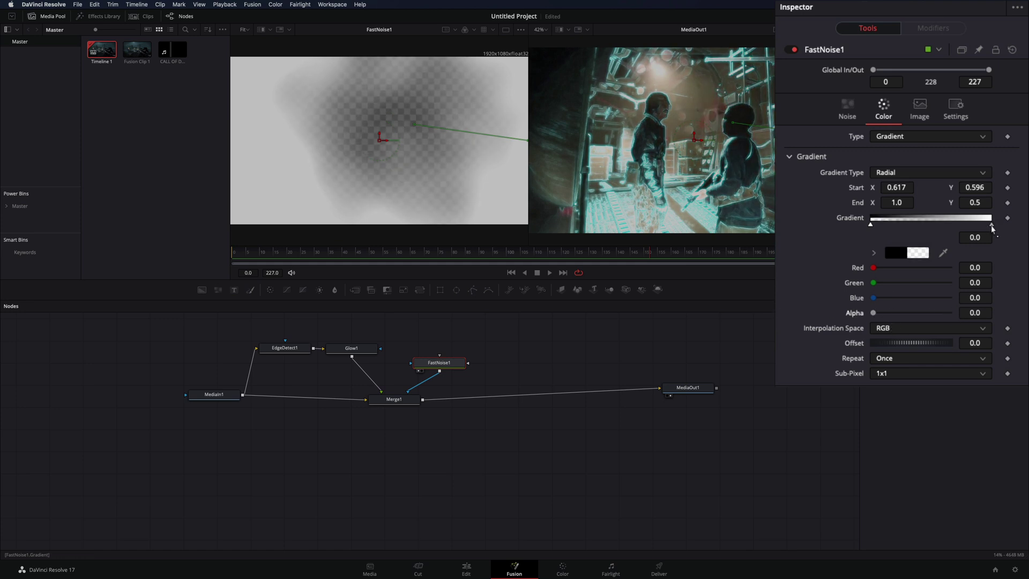
# Step: Make the other end transparent black and add an opaque white middle stop
pyautogui.click(992, 225)
pyautogui.click(875, 253)
pyautogui.click(873, 336)
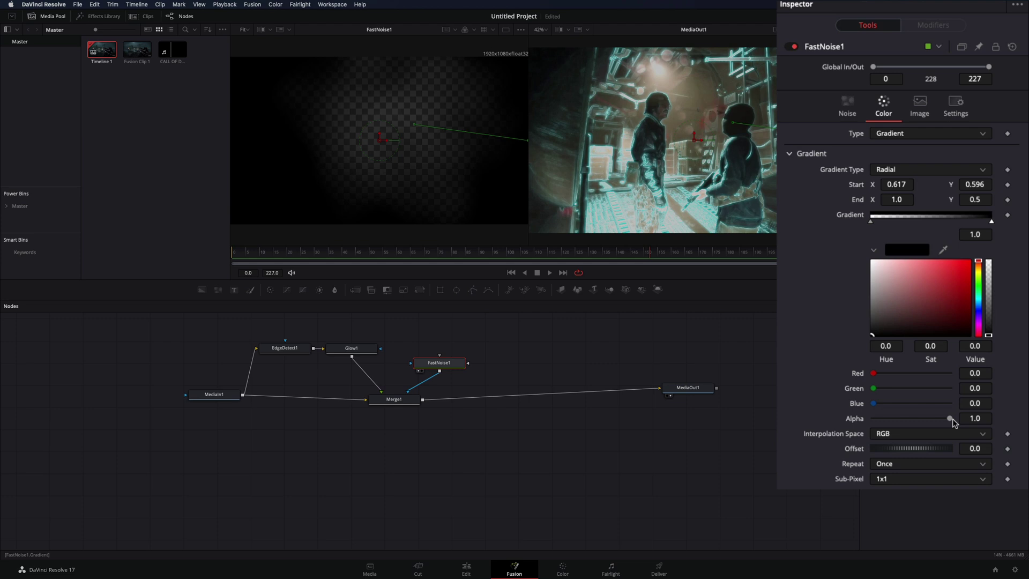
pyautogui.moveTo(950, 420); pyautogui.dragTo(874, 419)
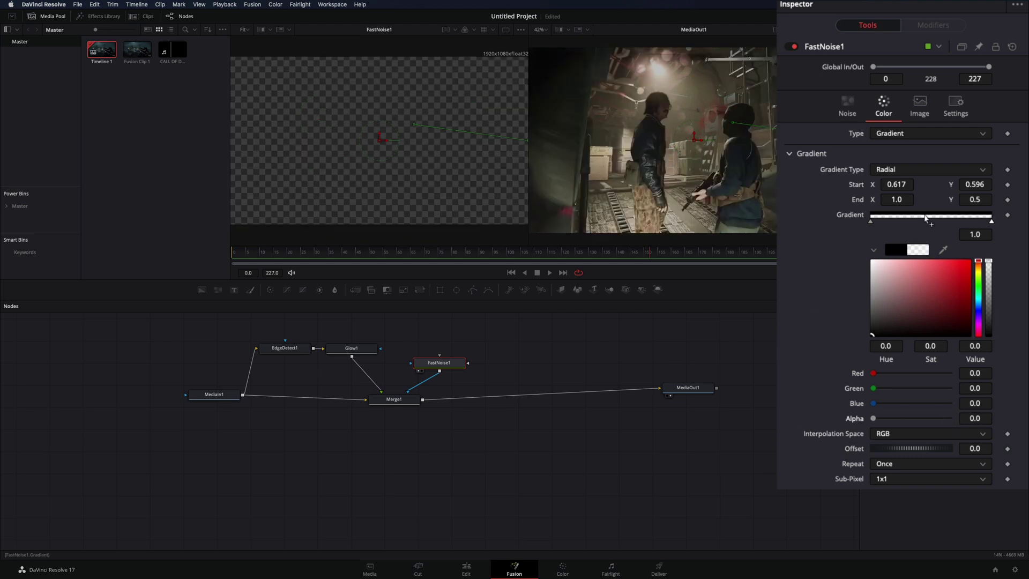
pyautogui.click(926, 218)
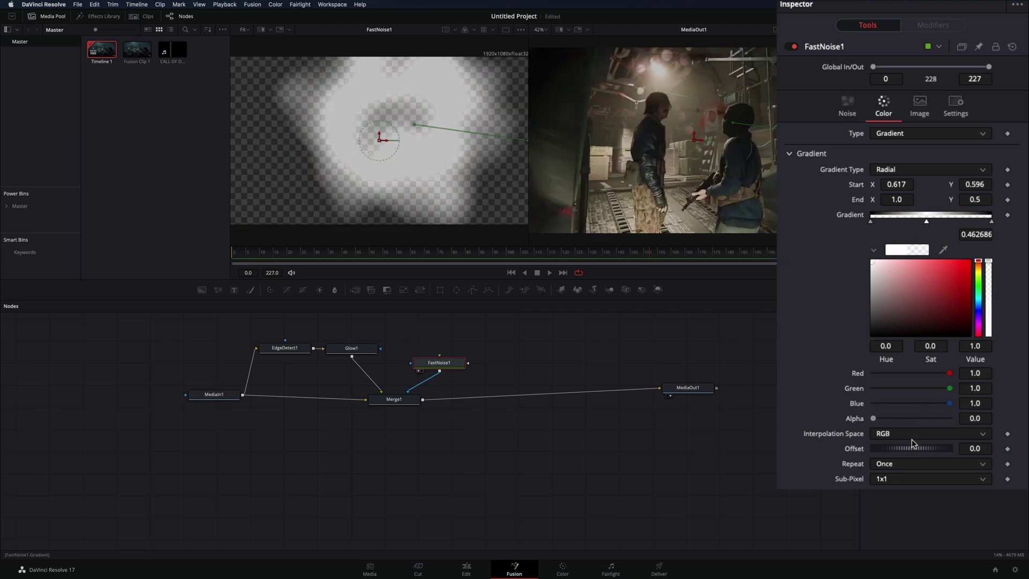
pyautogui.moveTo(873, 418); pyautogui.dragTo(950, 419)
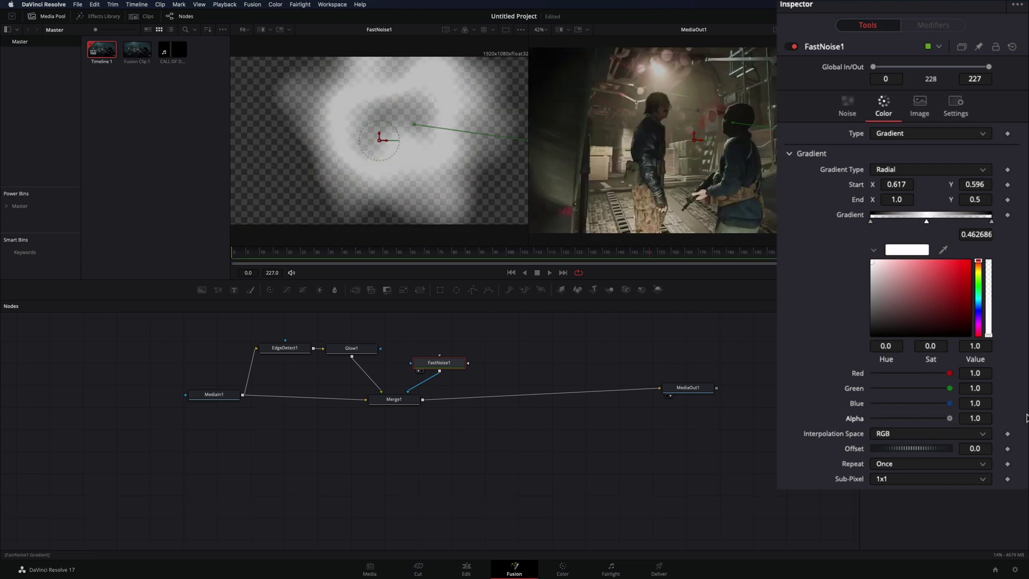
# Step: Raise the noise Seethe Rate, lower its Contrast, and spread the gradient stops into a ring
pyautogui.click(848, 109)
pyautogui.moveTo(873, 272); pyautogui.dragTo(887, 273)
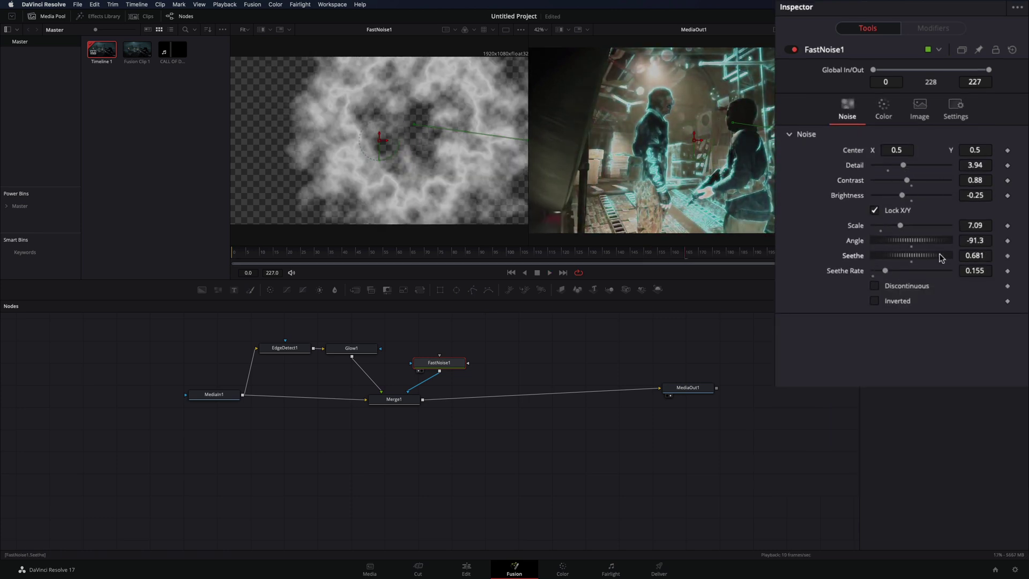
pyautogui.moveTo(907, 184); pyautogui.dragTo(902, 179)
pyautogui.click(885, 113)
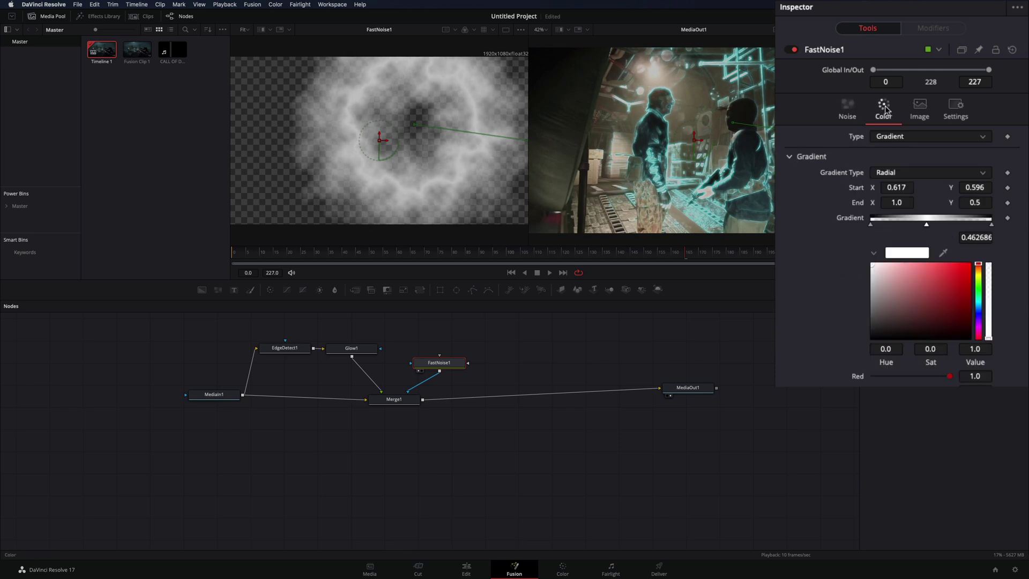
pyautogui.moveTo(870, 224); pyautogui.dragTo(951, 224)
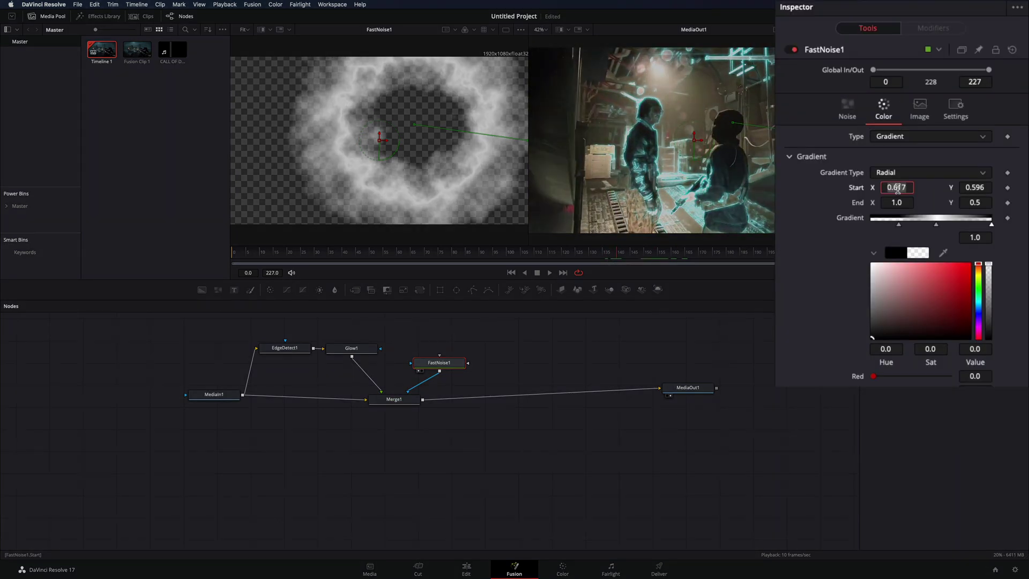
# Step: Enter gradient End 0.617/0.596 and keyframe the radial gradient's Start and End
pyautogui.press('Return')
pyautogui.write('0.617')
pyautogui.write('0.596')
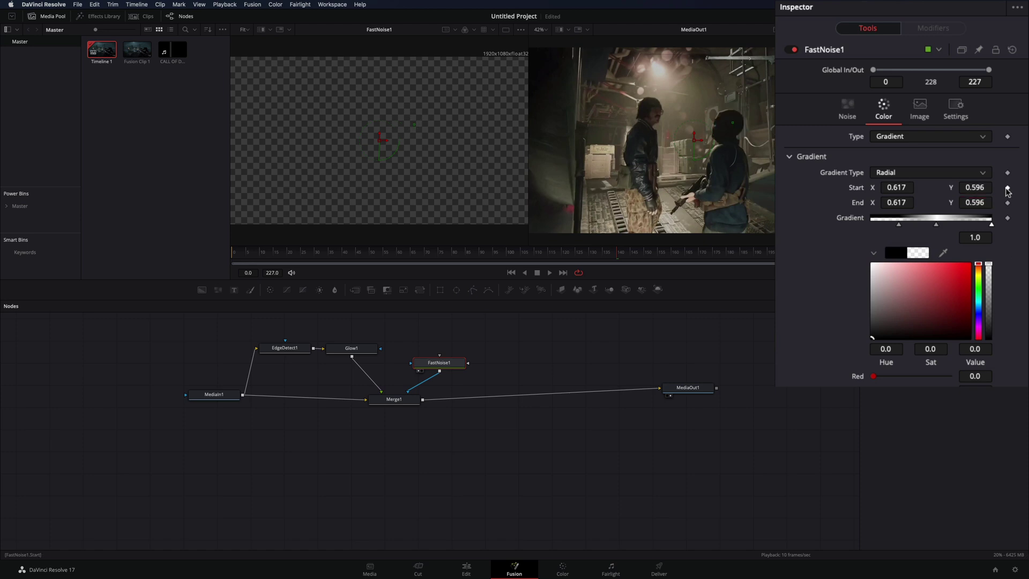
pyautogui.click(1008, 187)
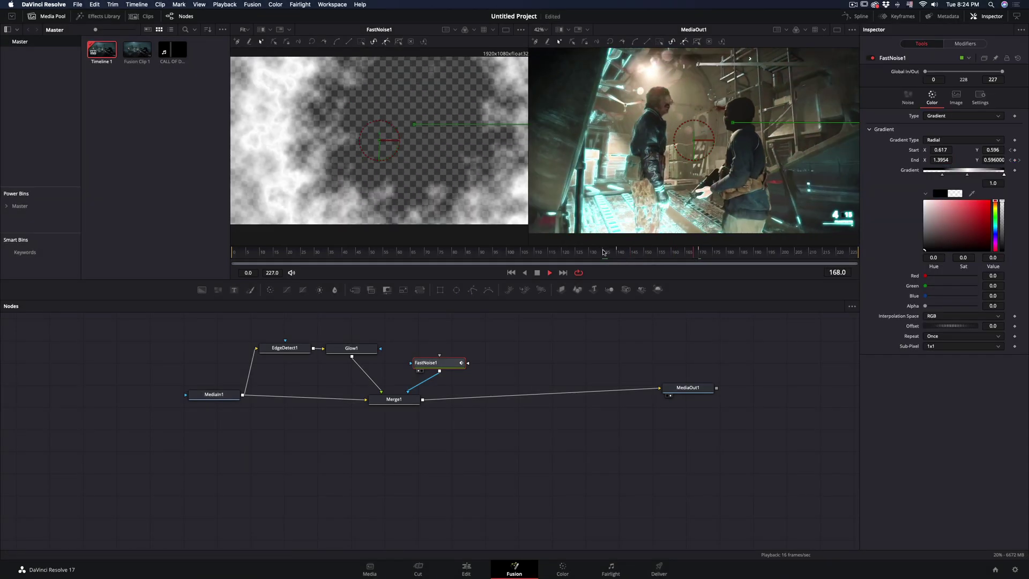
pyautogui.click(929, 176)
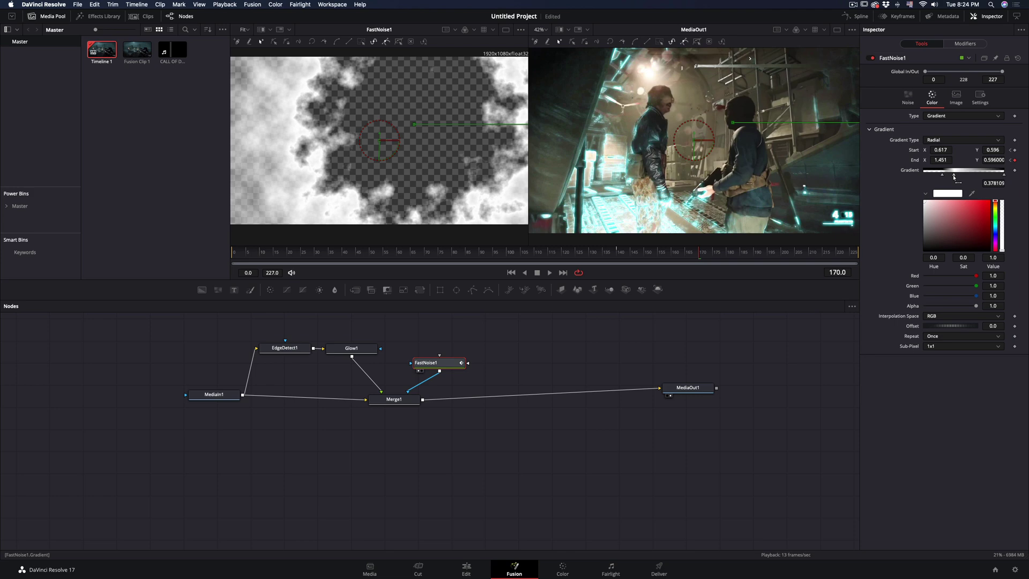
# Step: Slide a gradient stop to the start, then drag Merge1's Blend down to 0
pyautogui.moveTo(928, 176); pyautogui.dragTo(924, 176)
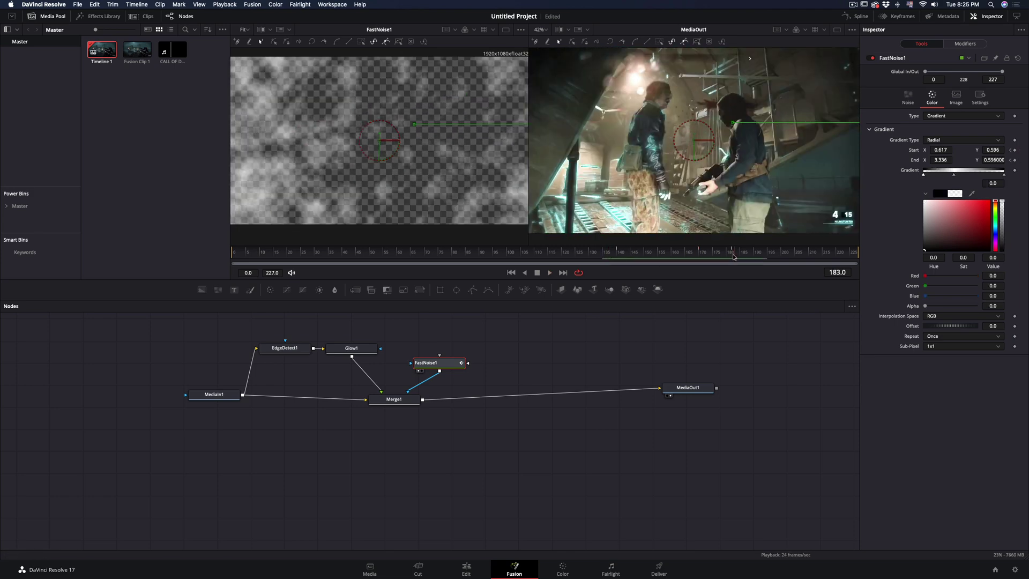
pyautogui.click(404, 402)
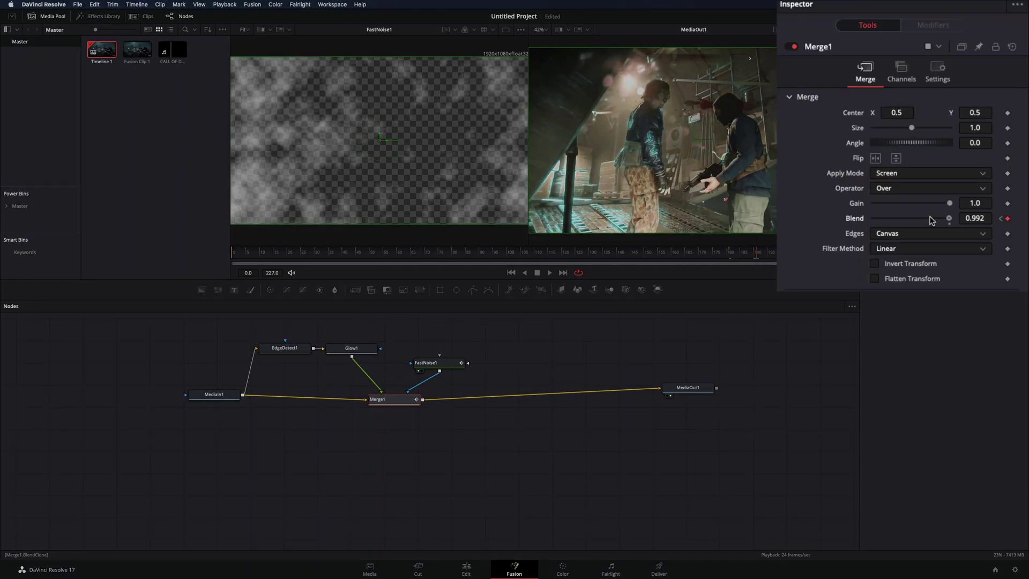
pyautogui.moveTo(931, 221); pyautogui.dragTo(826, 177)
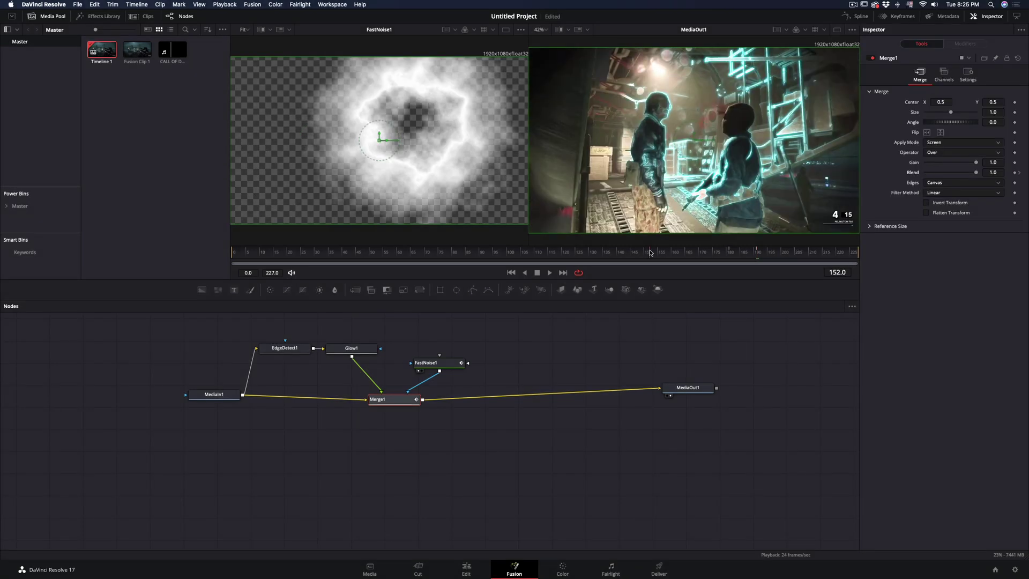